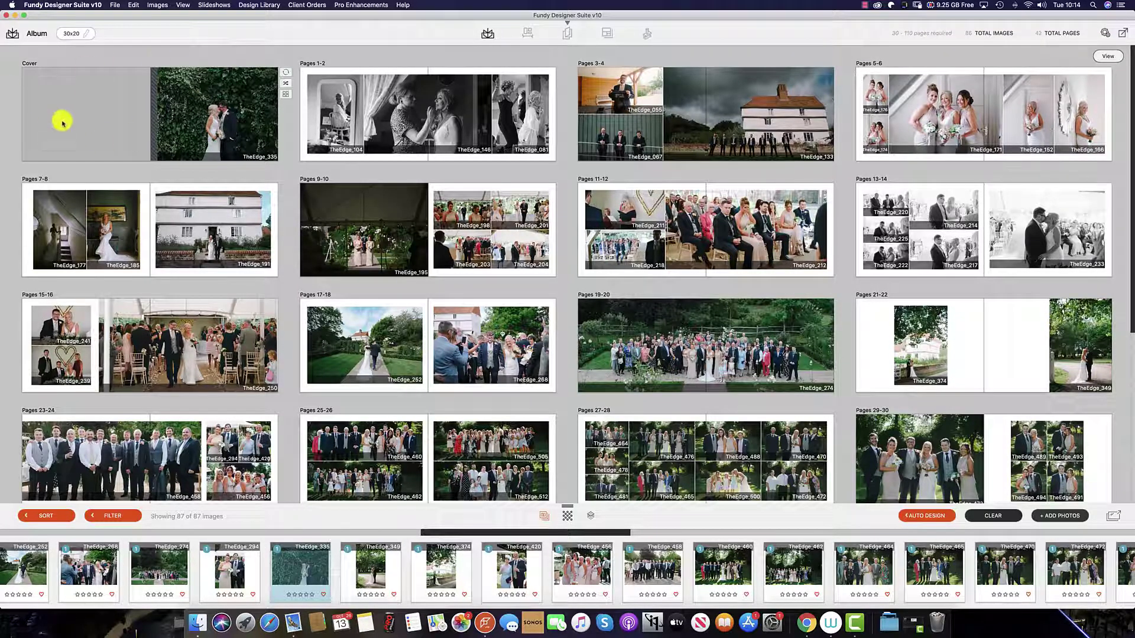
Open the cover spread and nudge the couple photo slightly upward within its frame
double_click(190, 121)
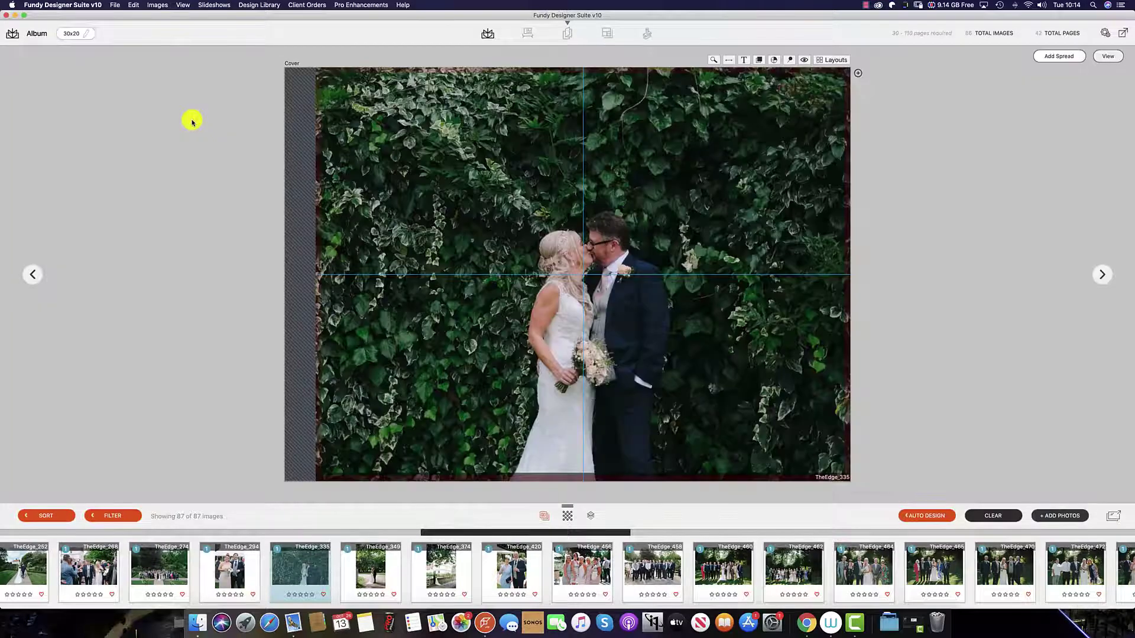
mouse_move(606, 231)
left_mouse_down()
mouse_move(720, 230)
mouse_move(606, 232)
mouse_move(608, 221)
left_mouse_up()
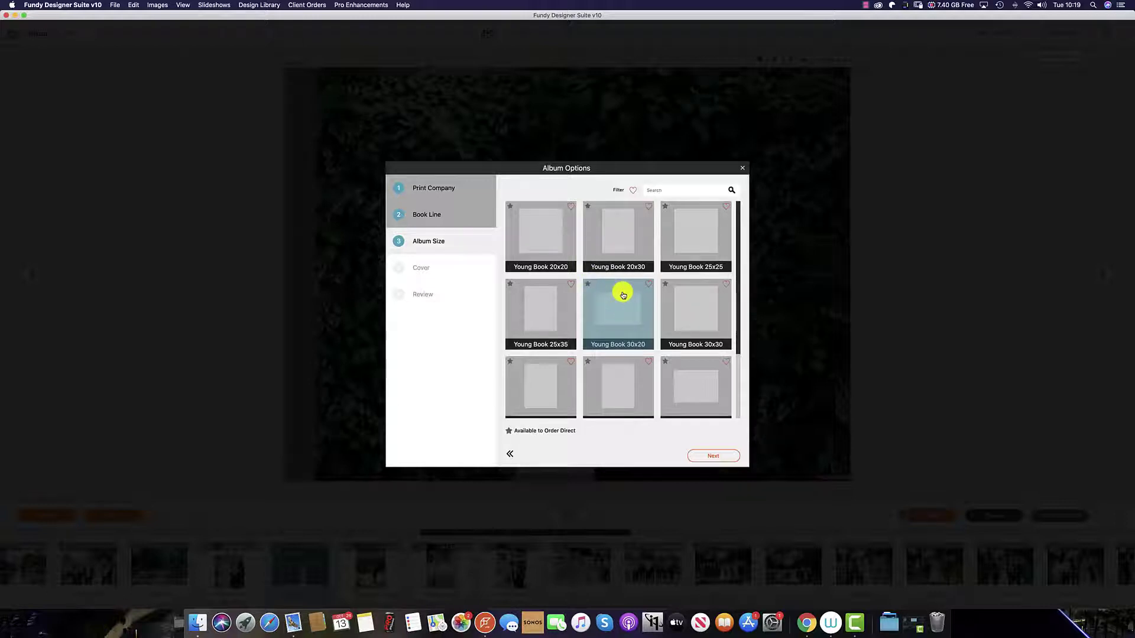
Keep Young Book 30x20, pick the Crystal Cover 72-100pg Thick Bind, and save the album settings
left_click(717, 456)
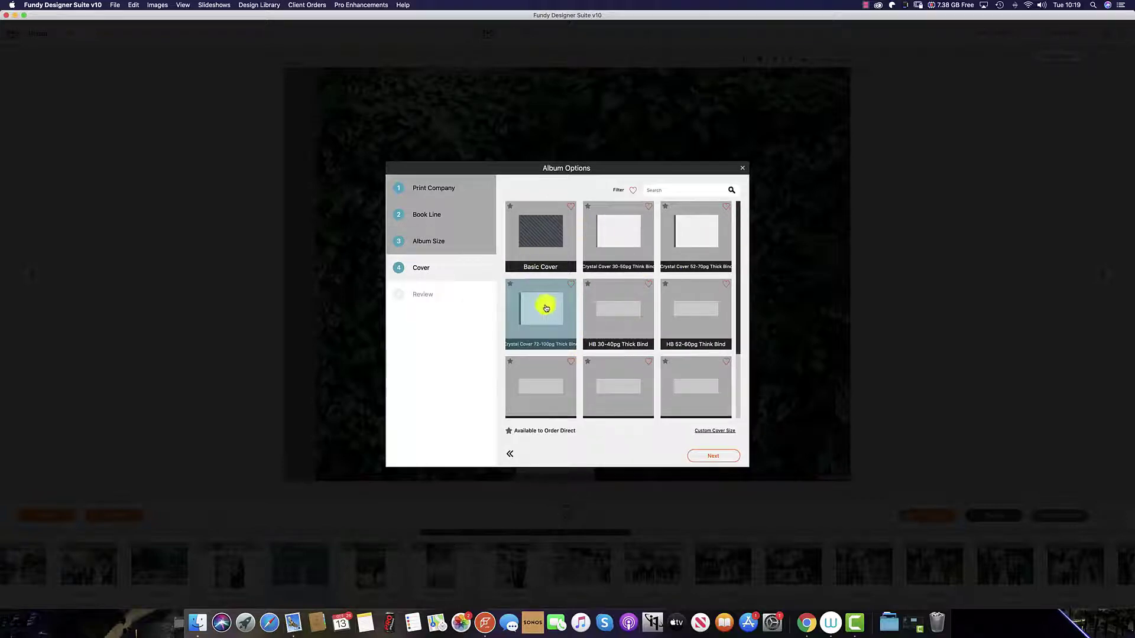
left_click(709, 455)
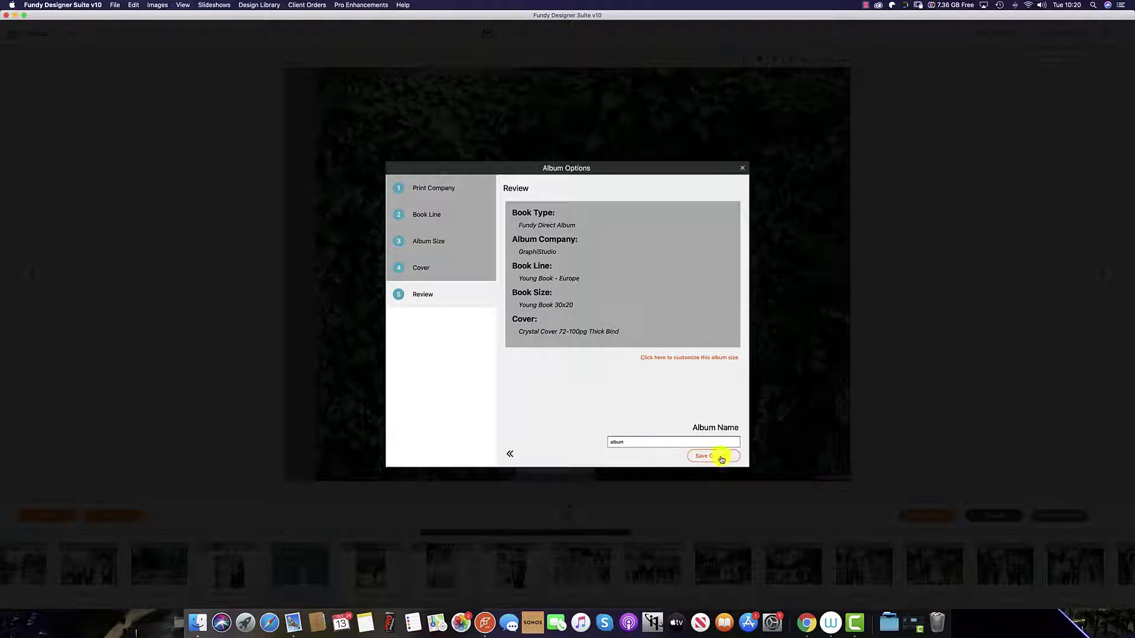
left_click(721, 458)
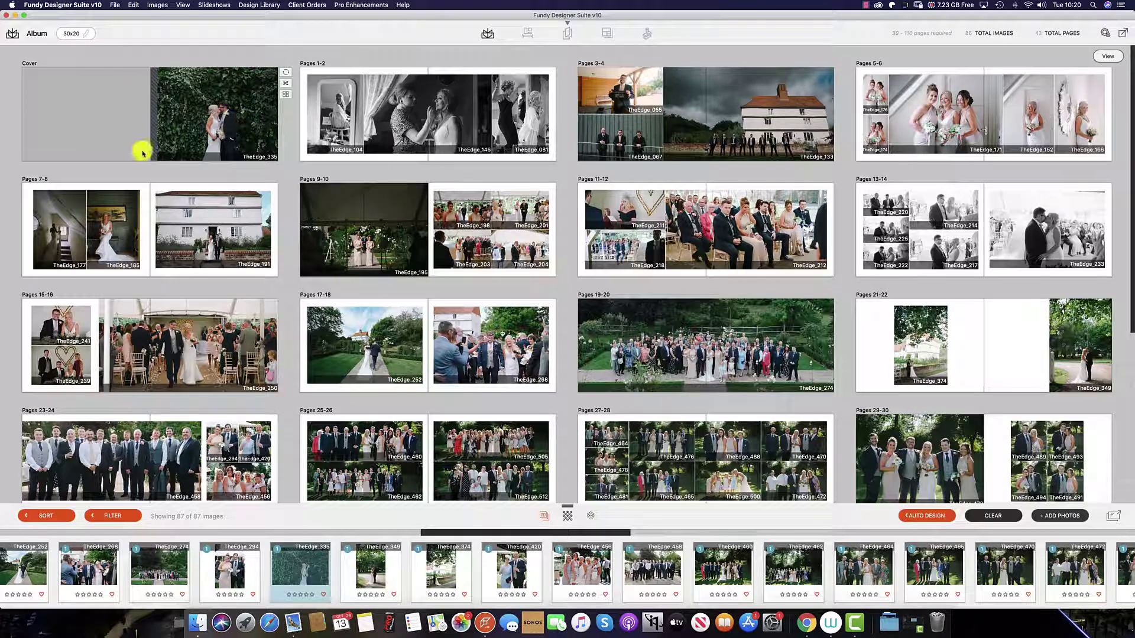
Open the Cover spread in the editor and slide the photo left so the couple sits centred
left_click(112, 105)
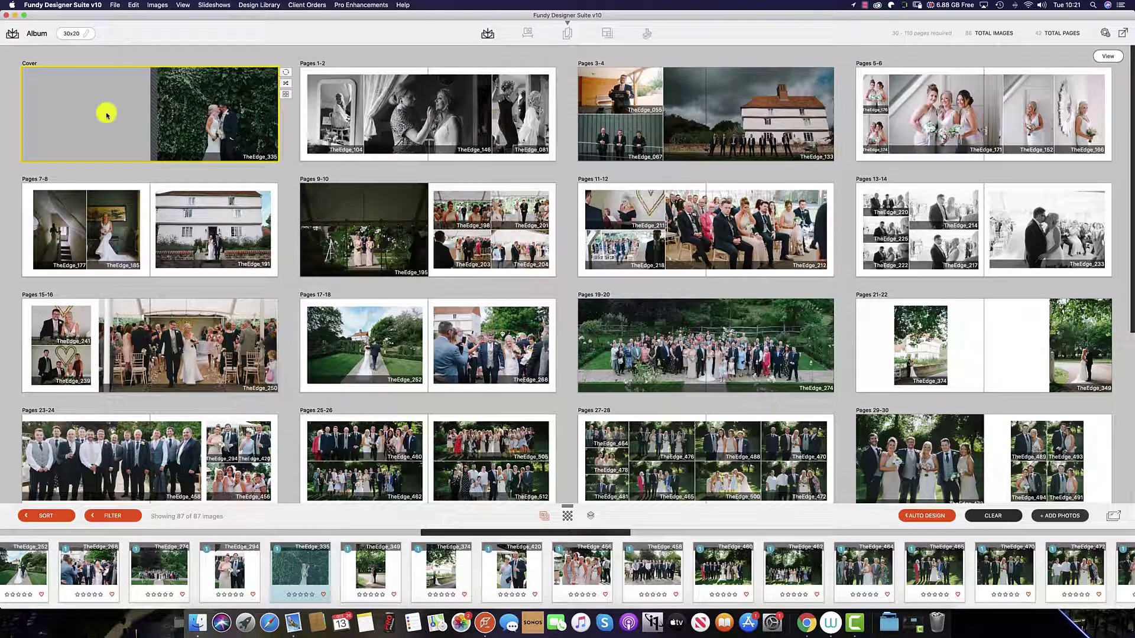
double_click(215, 111)
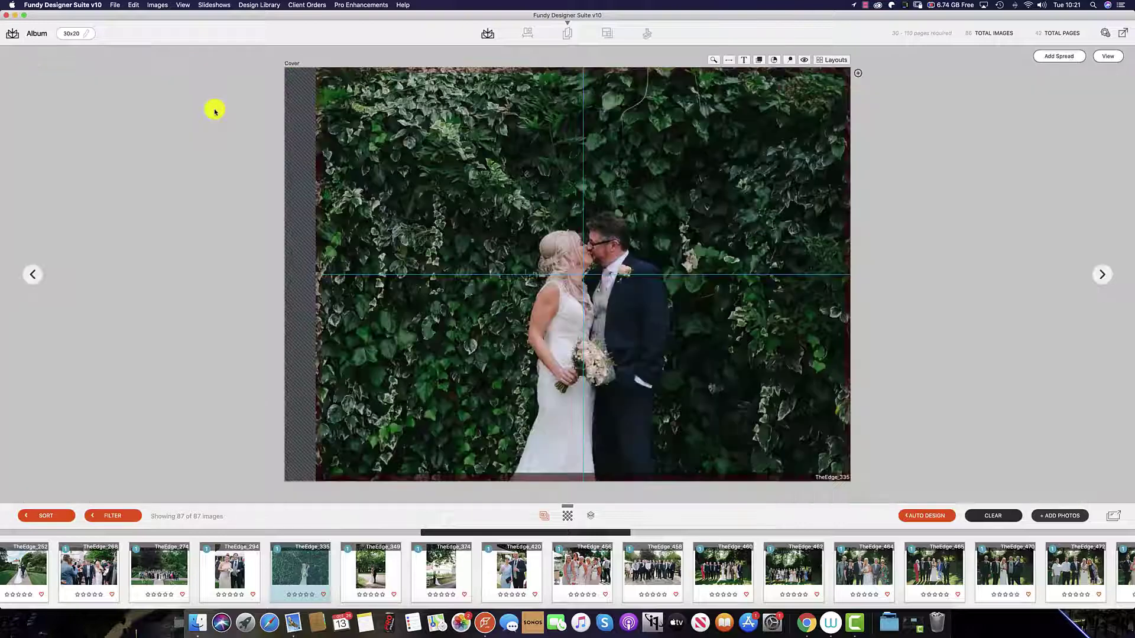
left_click_drag(724, 217, 516, 208)
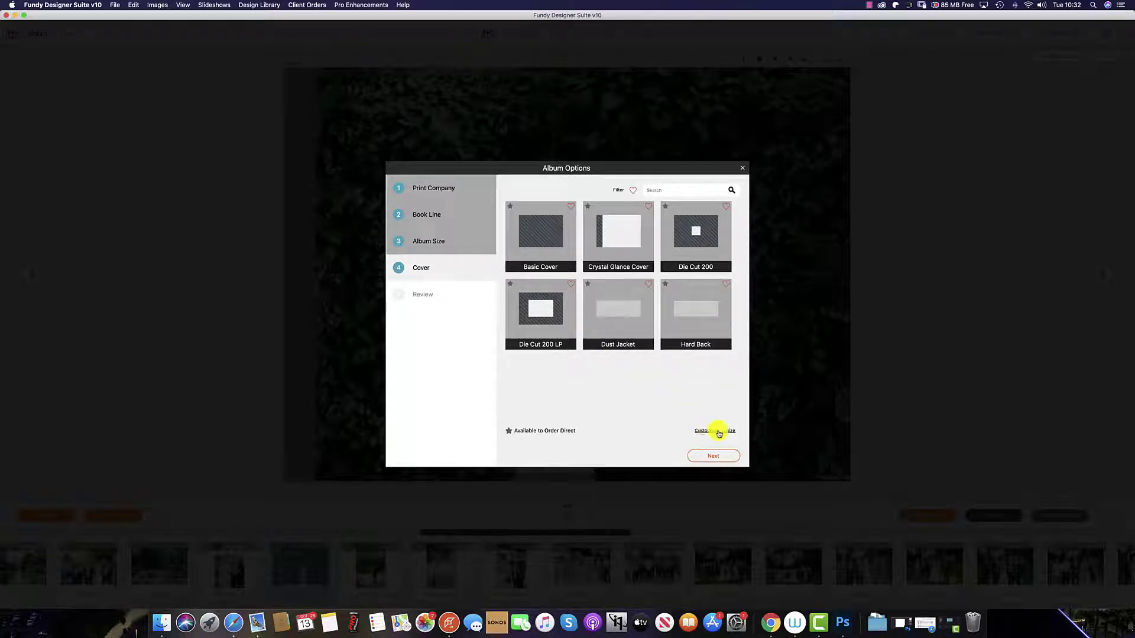
Bring up the Custom Cover choices: No Cover, Custom Cover Size and Cover Template
left_click(718, 432)
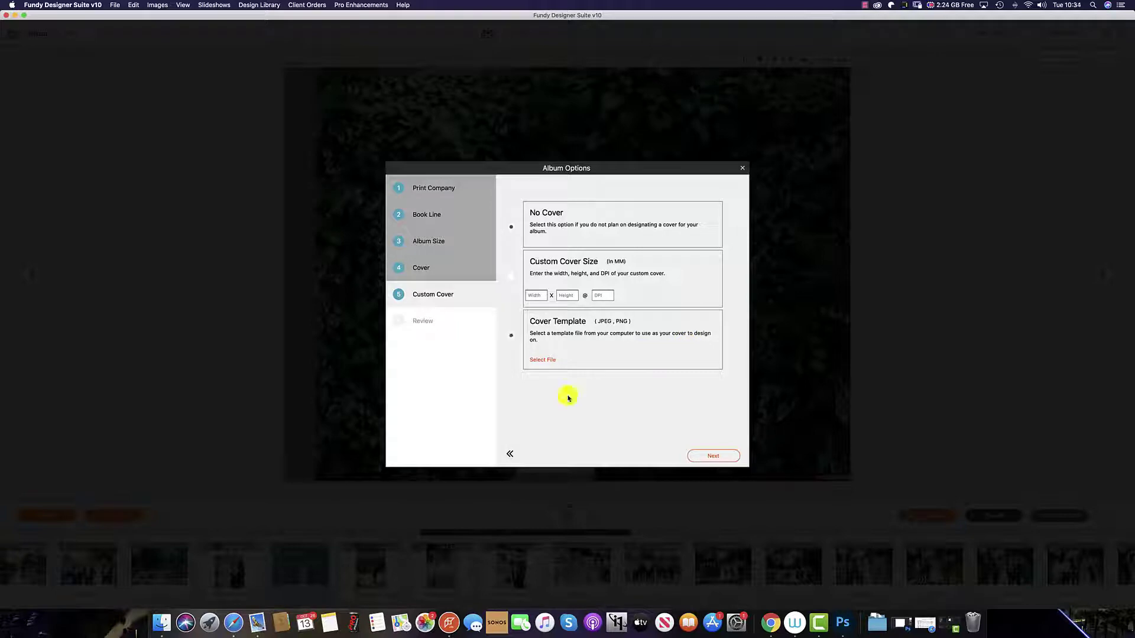
Load 30x25_varnish.jpg from the Downloads > Niassa folder as the cover template file
left_click(543, 360)
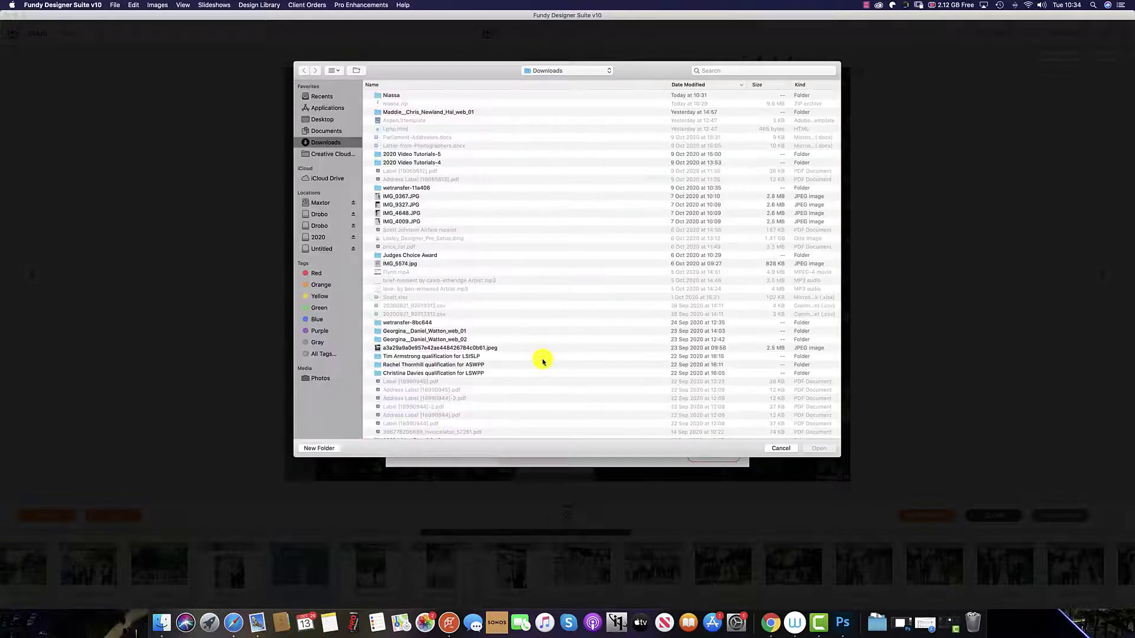
double_click(398, 96)
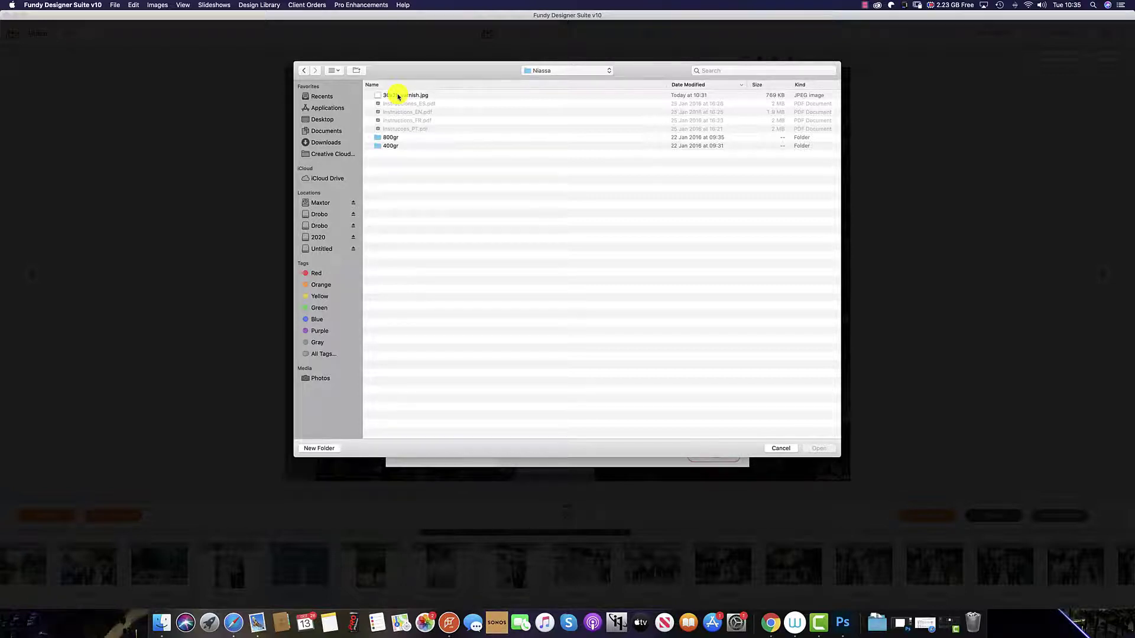
left_click(397, 96)
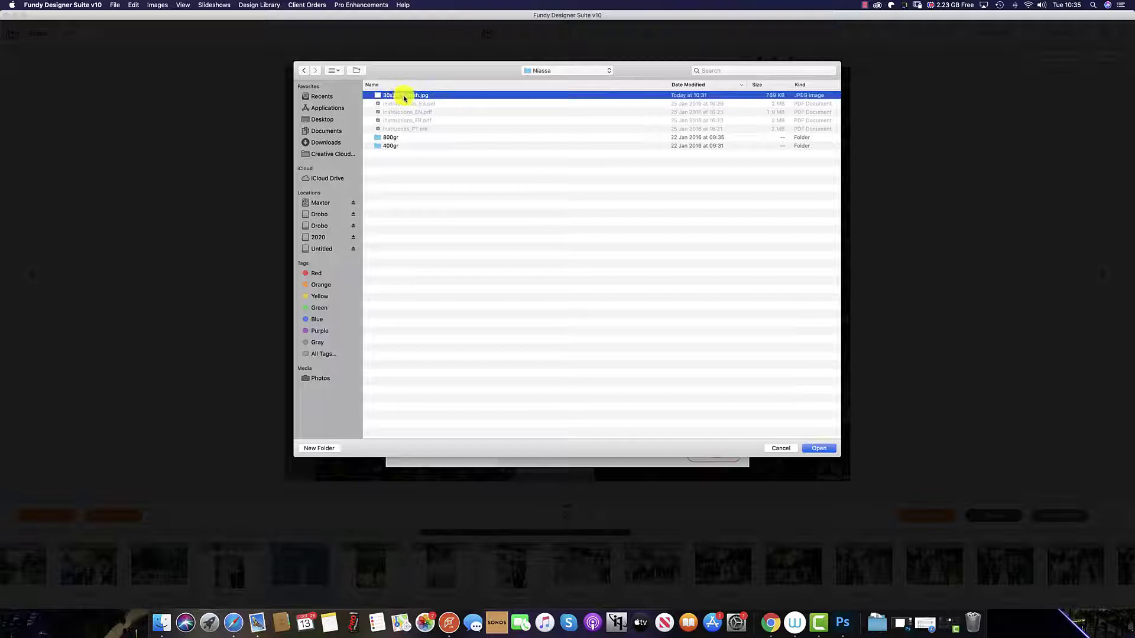
left_click(822, 448)
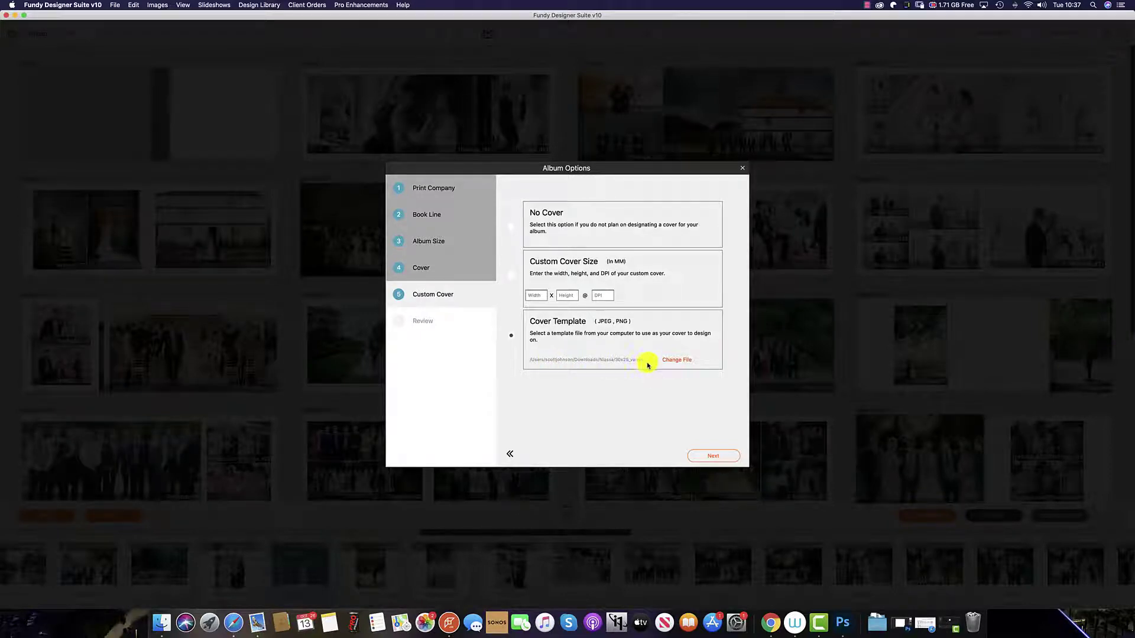
Advance to Review, which lists the cover as Template 30x25_varnish.jpg, 3434×2961 px at 300 dpi
left_click(716, 456)
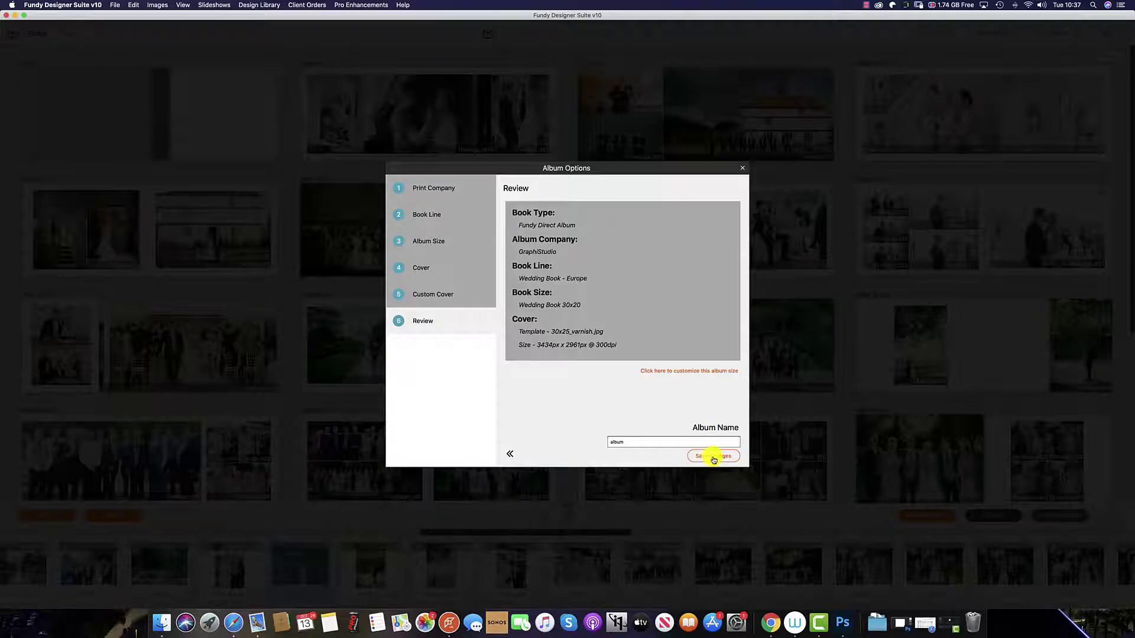
Save the template cover settings and drop the TheEdge_335 photo onto the cover
left_click(713, 458)
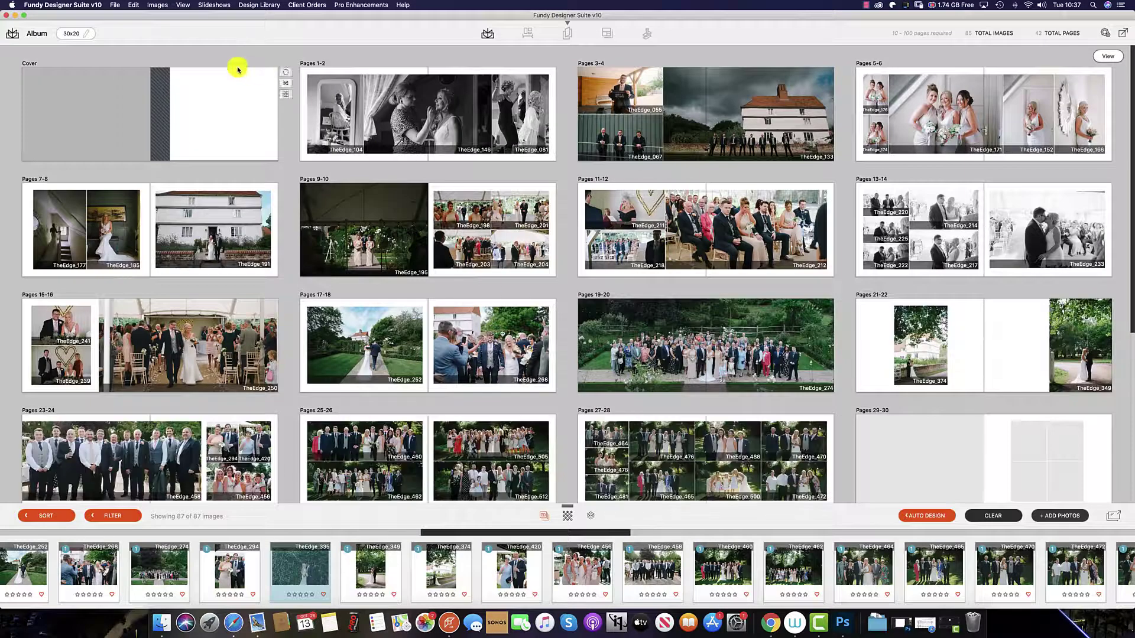
mouse_move(233, 108)
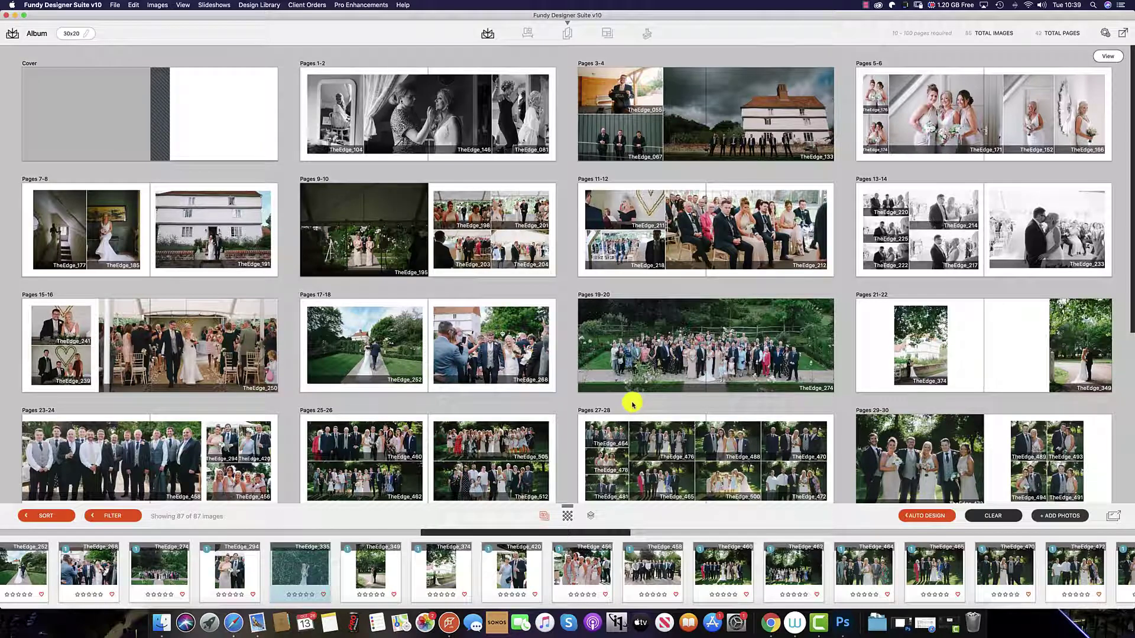
left_click_drag(294, 575, 227, 105)
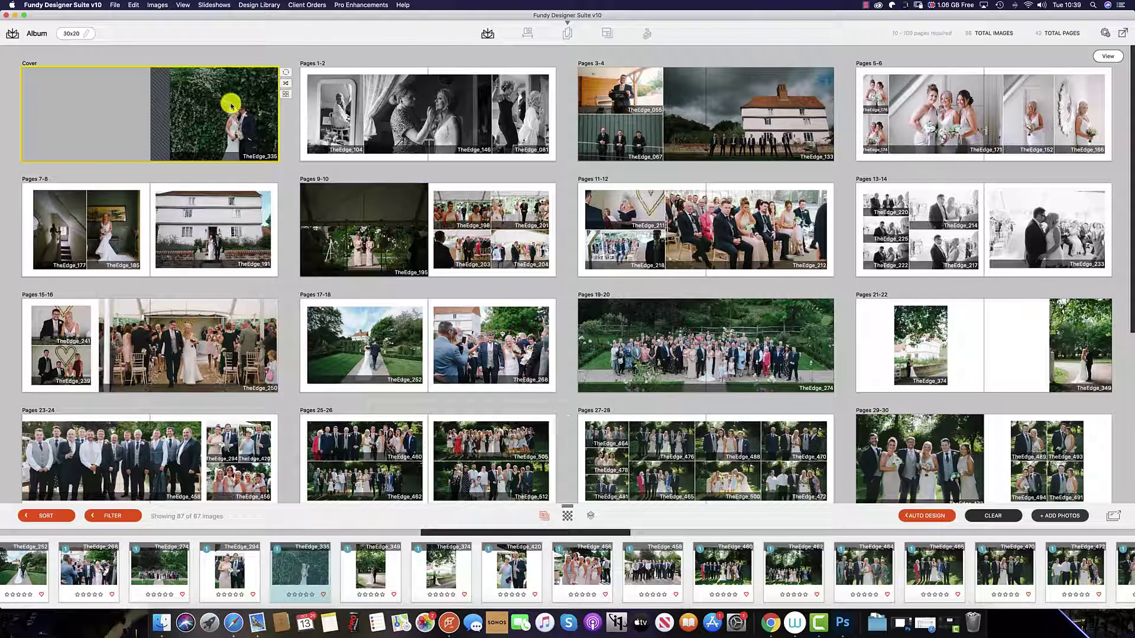
Edit the cover, shift the photo slightly left, and toggle the grid overlay on and off
double_click(231, 105)
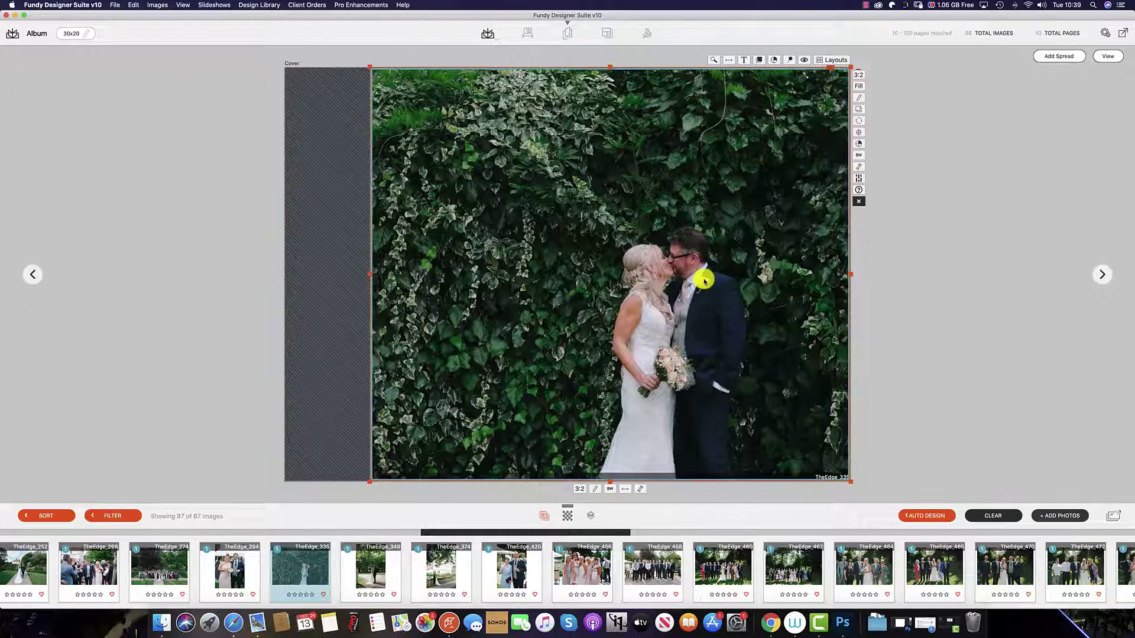
left_click_drag(705, 278, 653, 273)
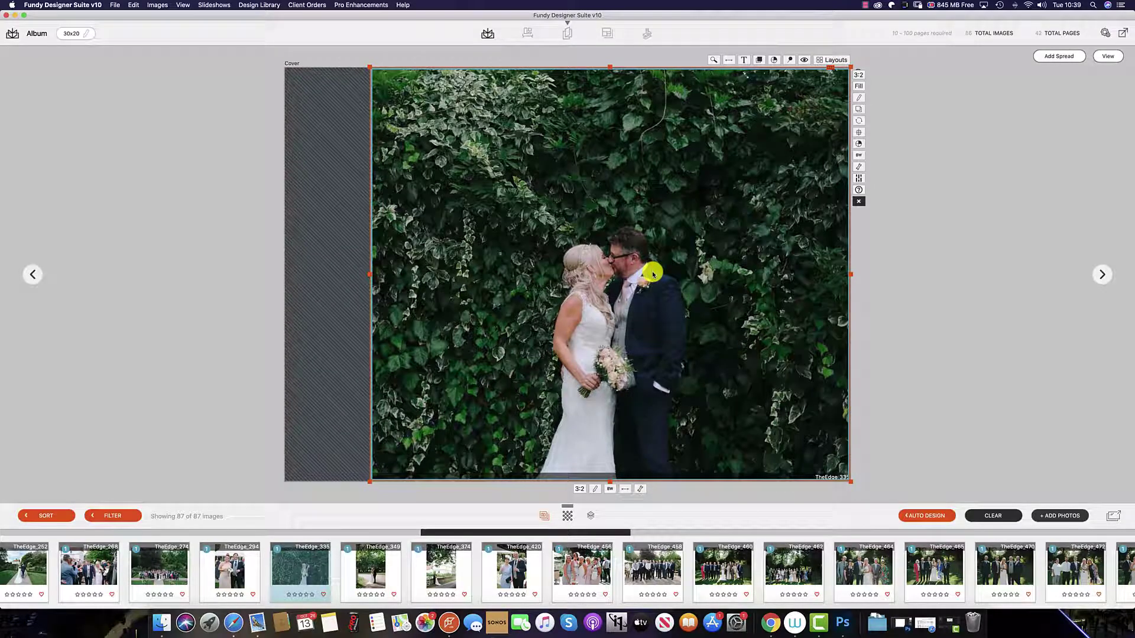
left_click(805, 61)
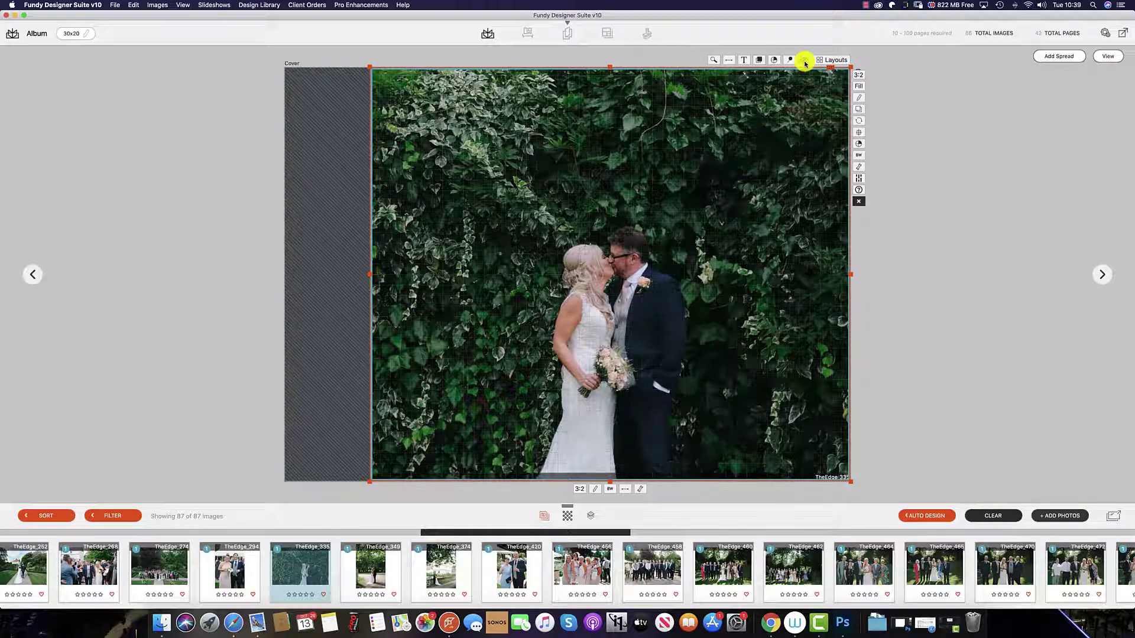
left_click(804, 62)
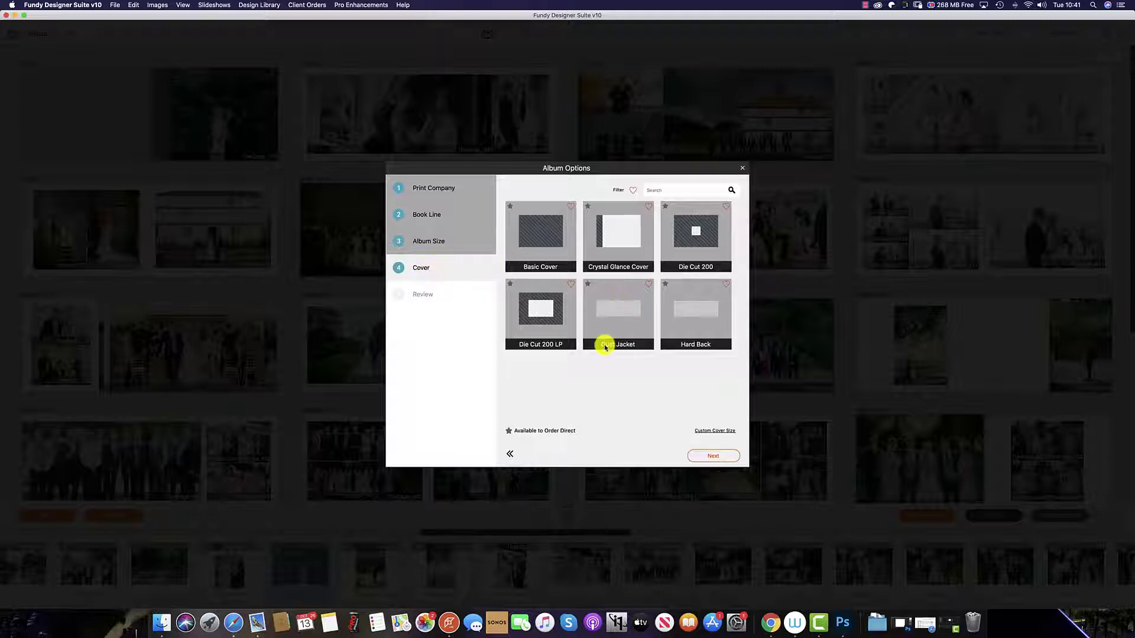
Choose Custom Cover Size instead of the template, checking the Album Size and Book Line steps
left_click(714, 432)
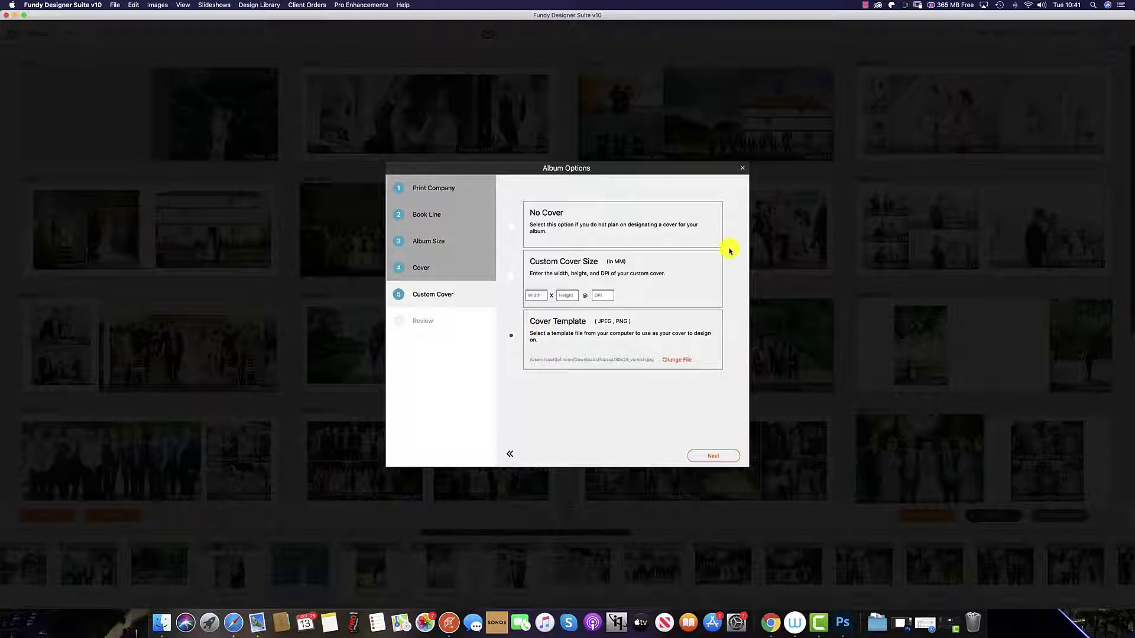
left_click(511, 276)
left_click(431, 241)
left_click(429, 215)
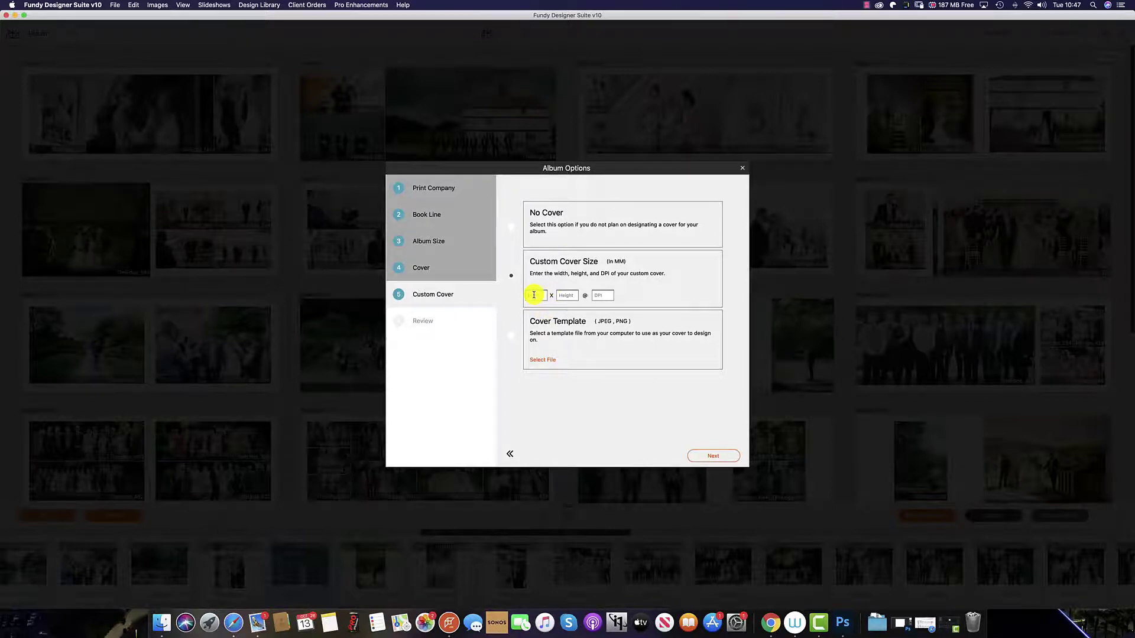
Enter a custom cover of 300 mm width, 200 mm height at 300 dpi and go to Review
left_click(533, 295)
type("300")
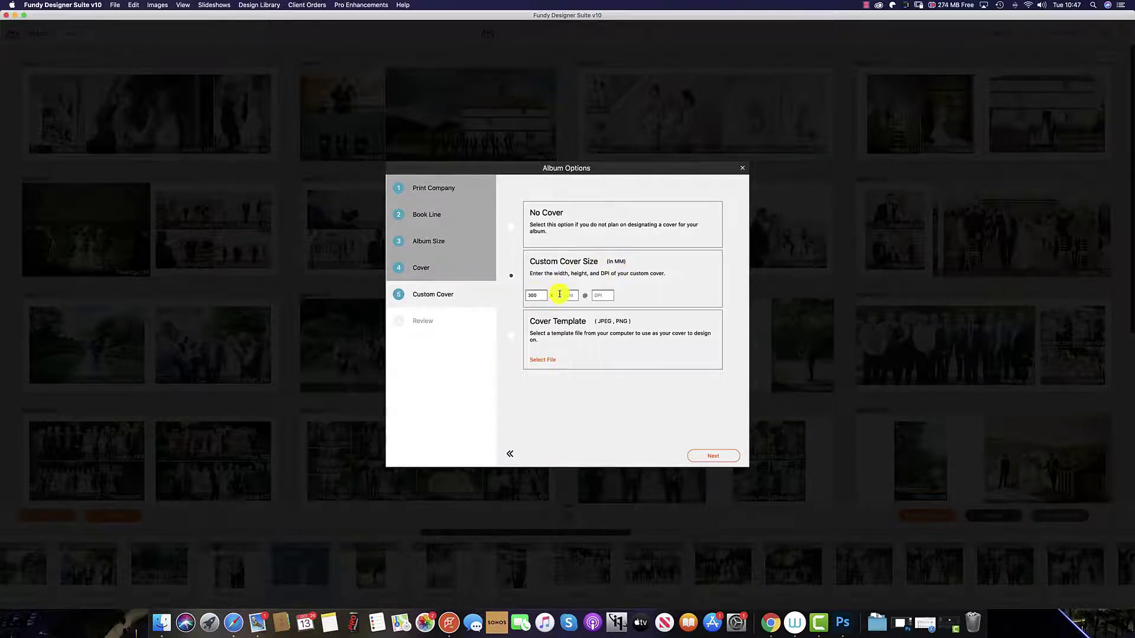
left_click(559, 294)
type("200")
left_click(598, 295)
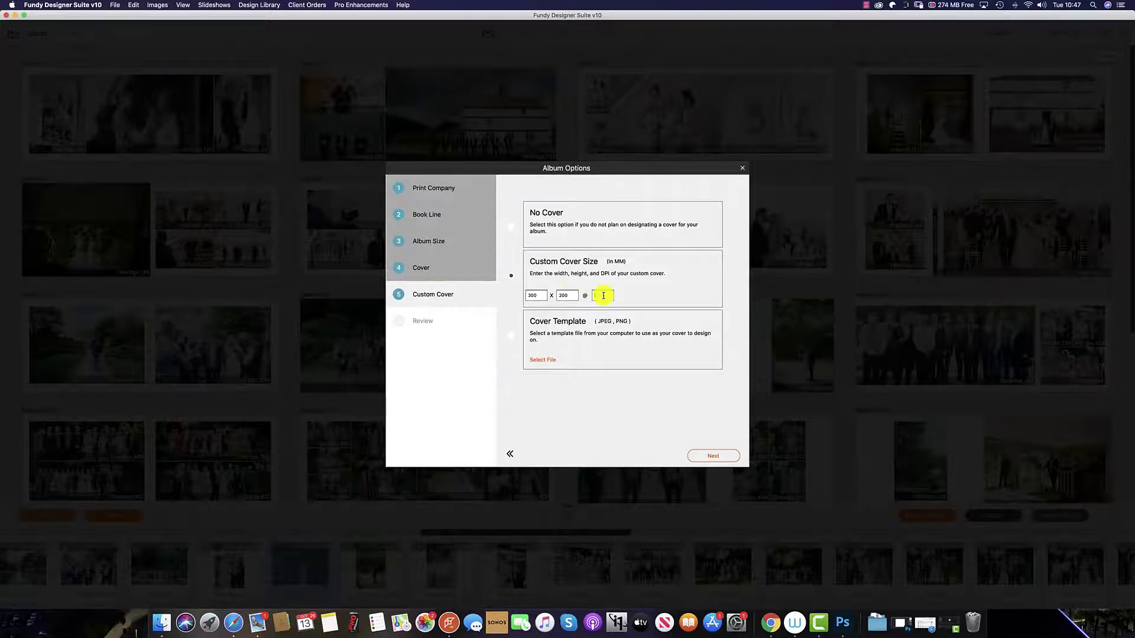
type("300")
left_click(604, 295)
type("300")
left_click(715, 455)
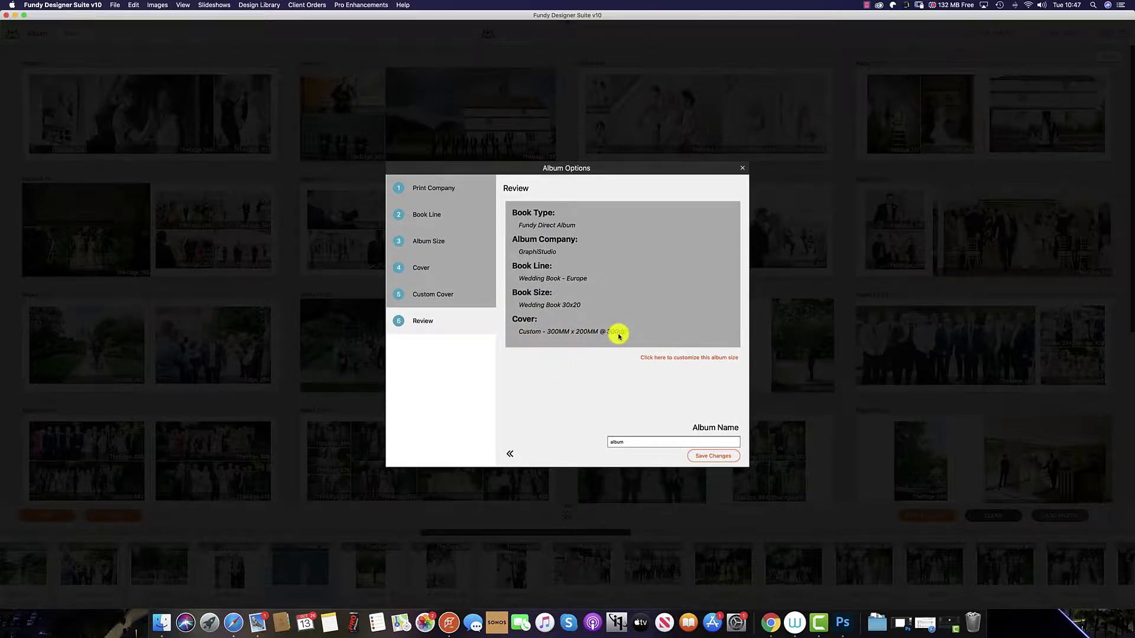
Save the custom cover settings and place TheEdge_335 onto the right side of the Cover spread
left_click(713, 457)
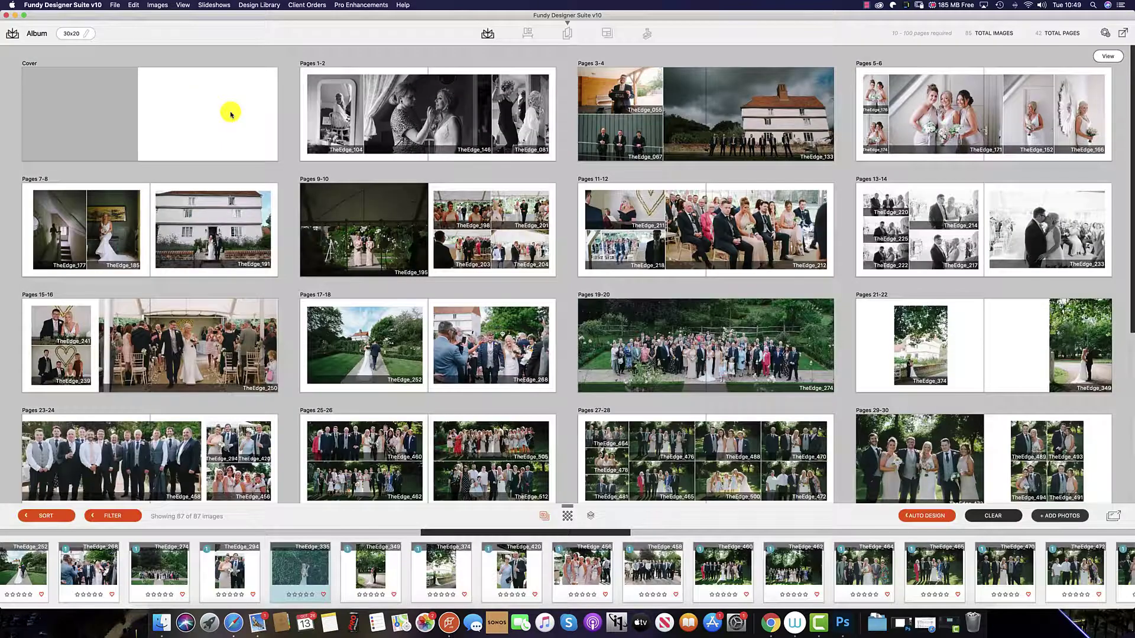
mouse_move(452, 98)
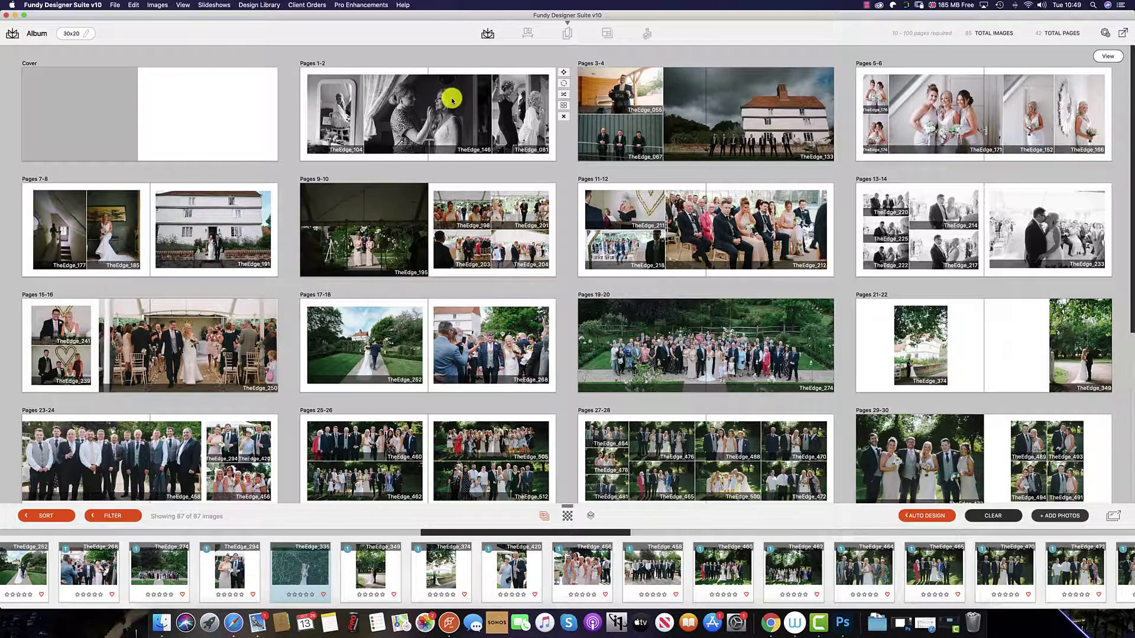
mouse_move(132, 91)
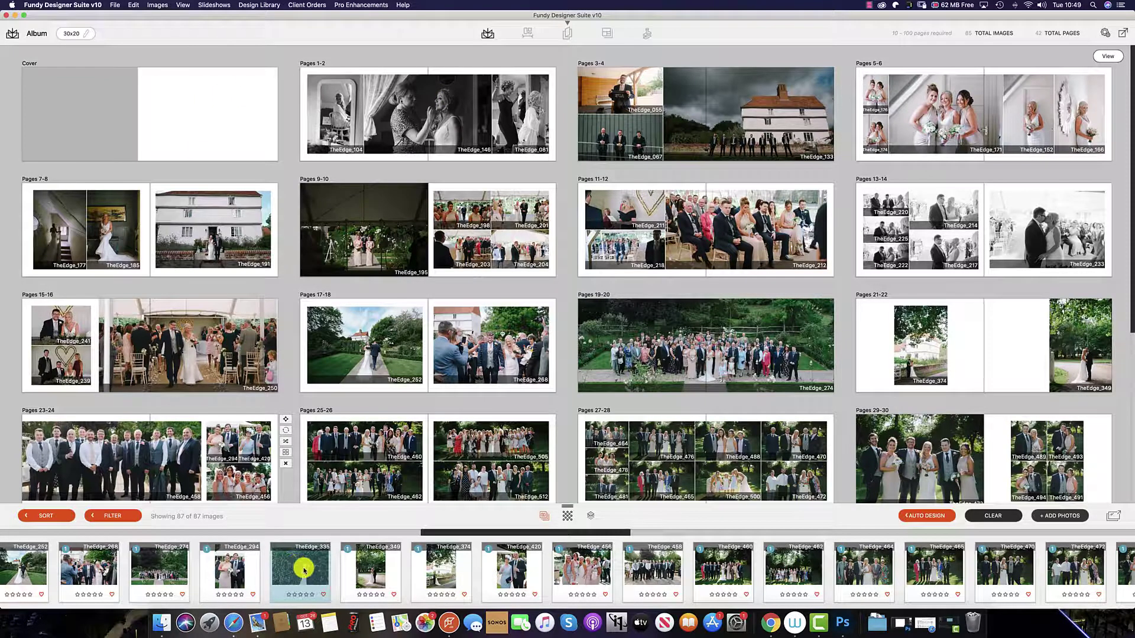
left_click_drag(304, 569, 202, 138)
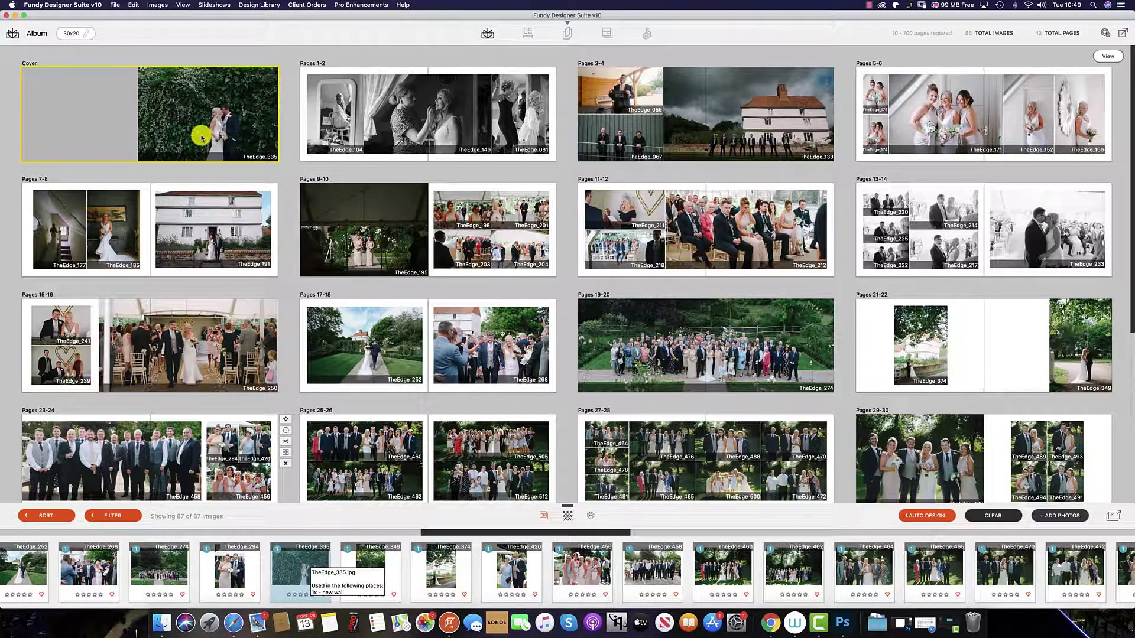